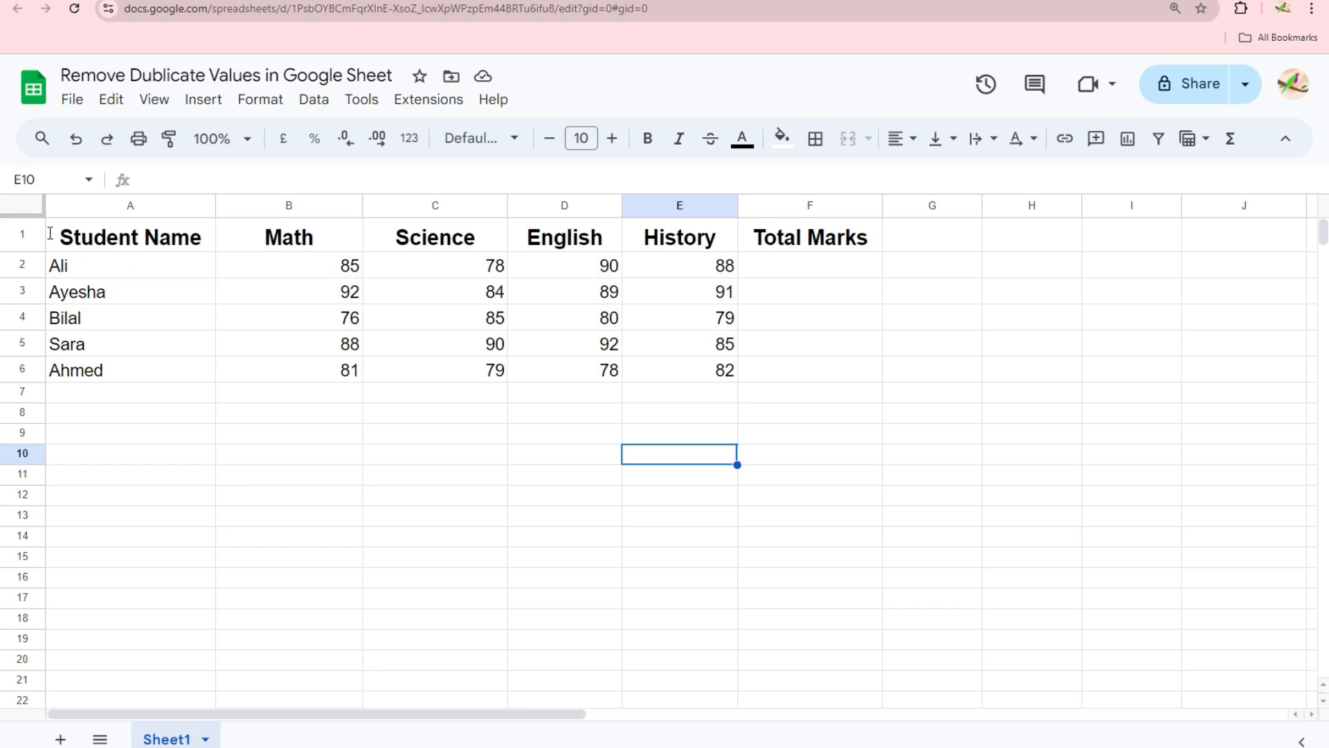
- Review the marks table's subject headings, the Total Marks column and the student names in A2:A6
left_click_drag(50, 233, 76, 291)
left_click_drag(267, 344, 801, 392)
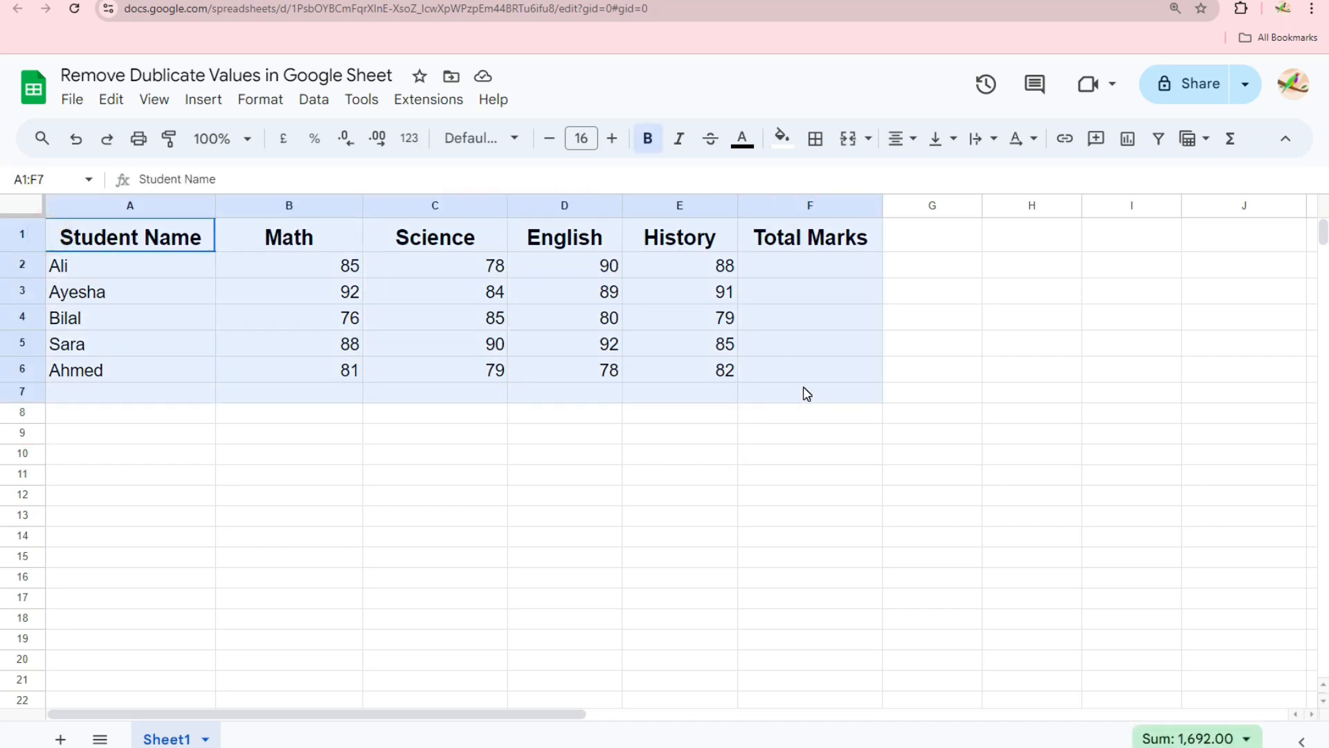
left_click(684, 435)
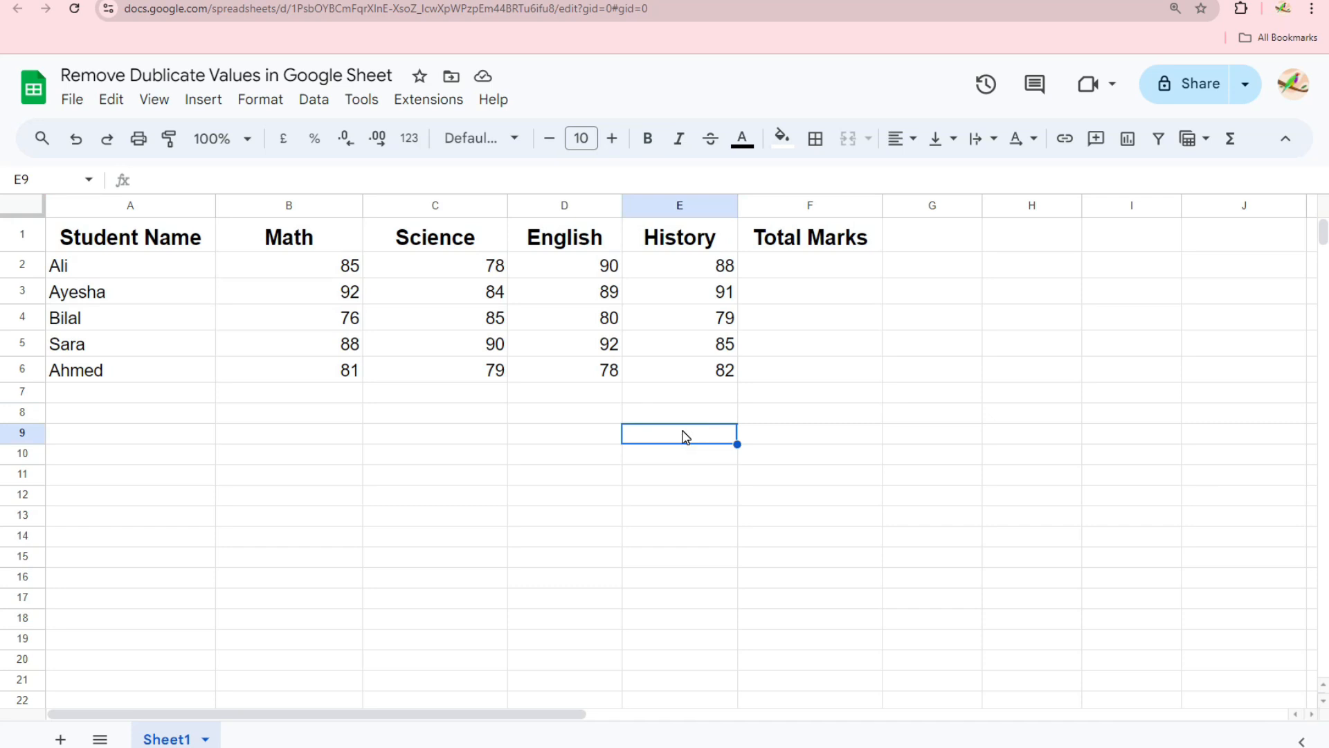
left_click(182, 246)
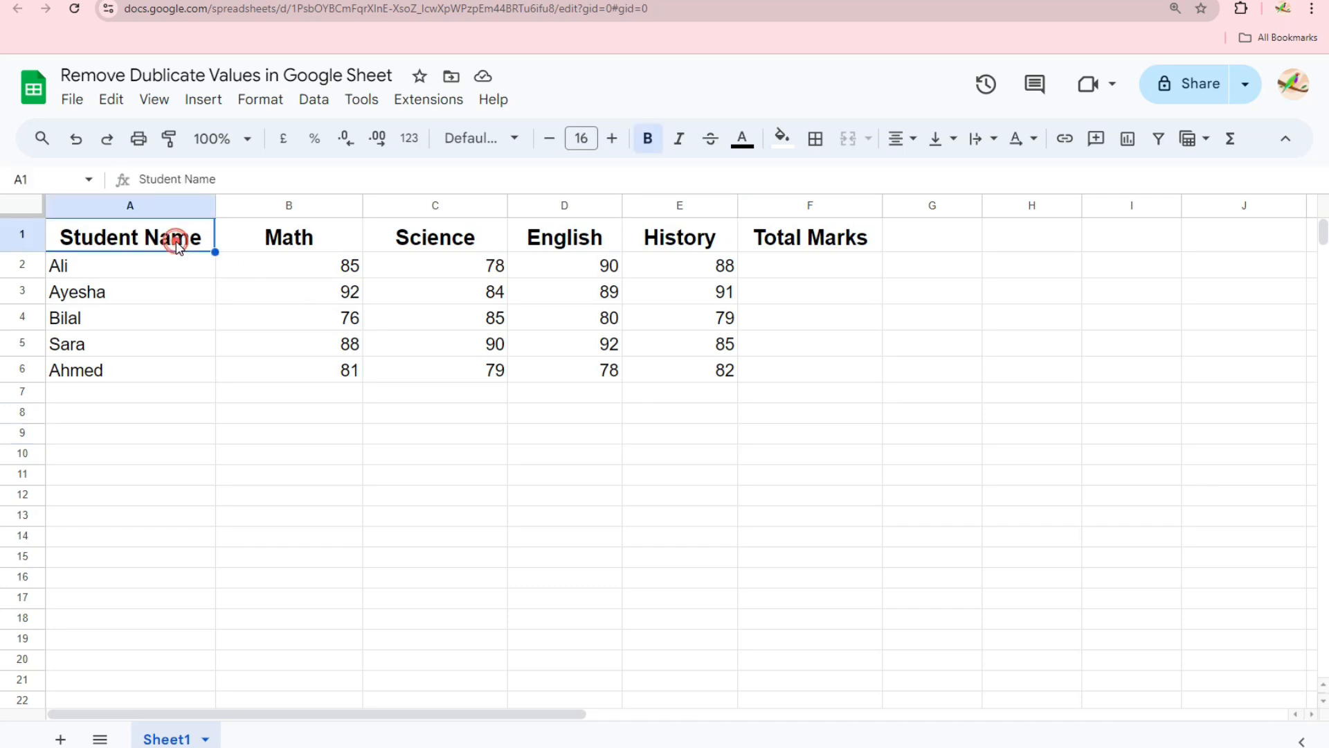
left_click(244, 242)
left_click(405, 238)
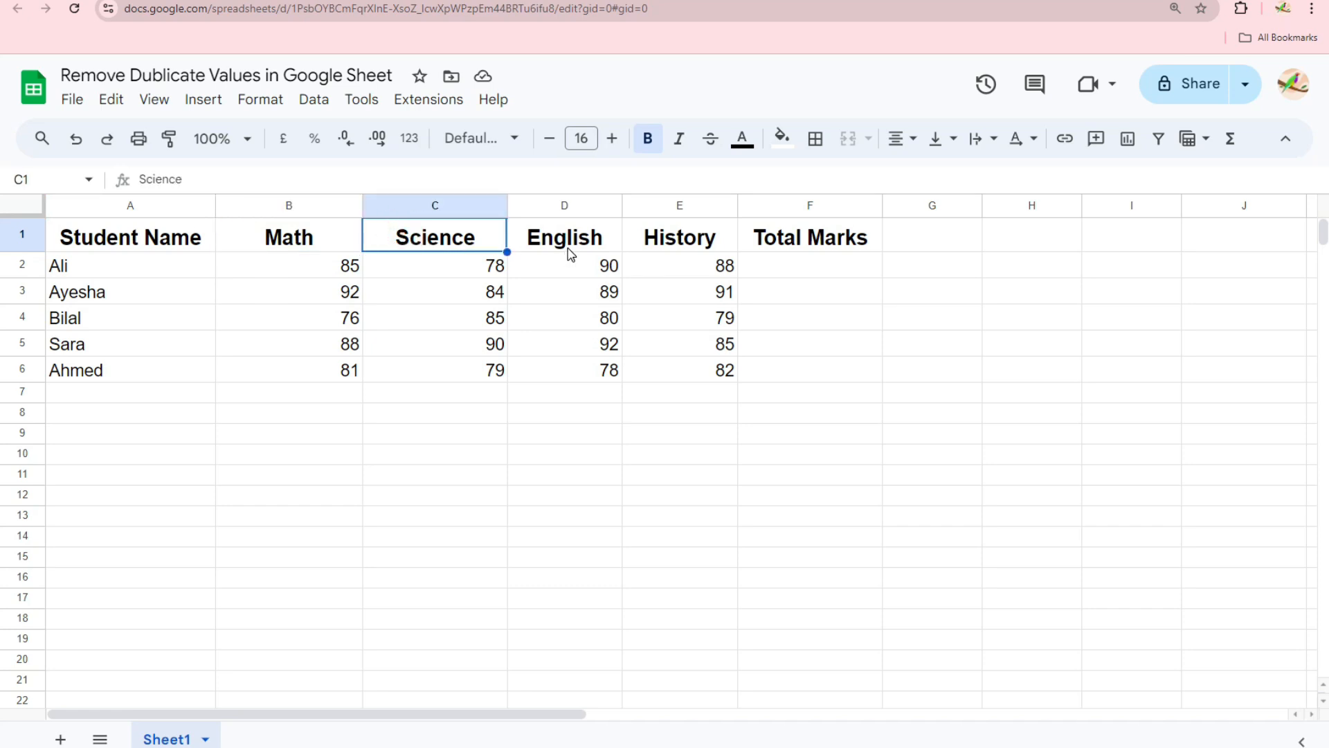
left_click(566, 245)
left_click(682, 241)
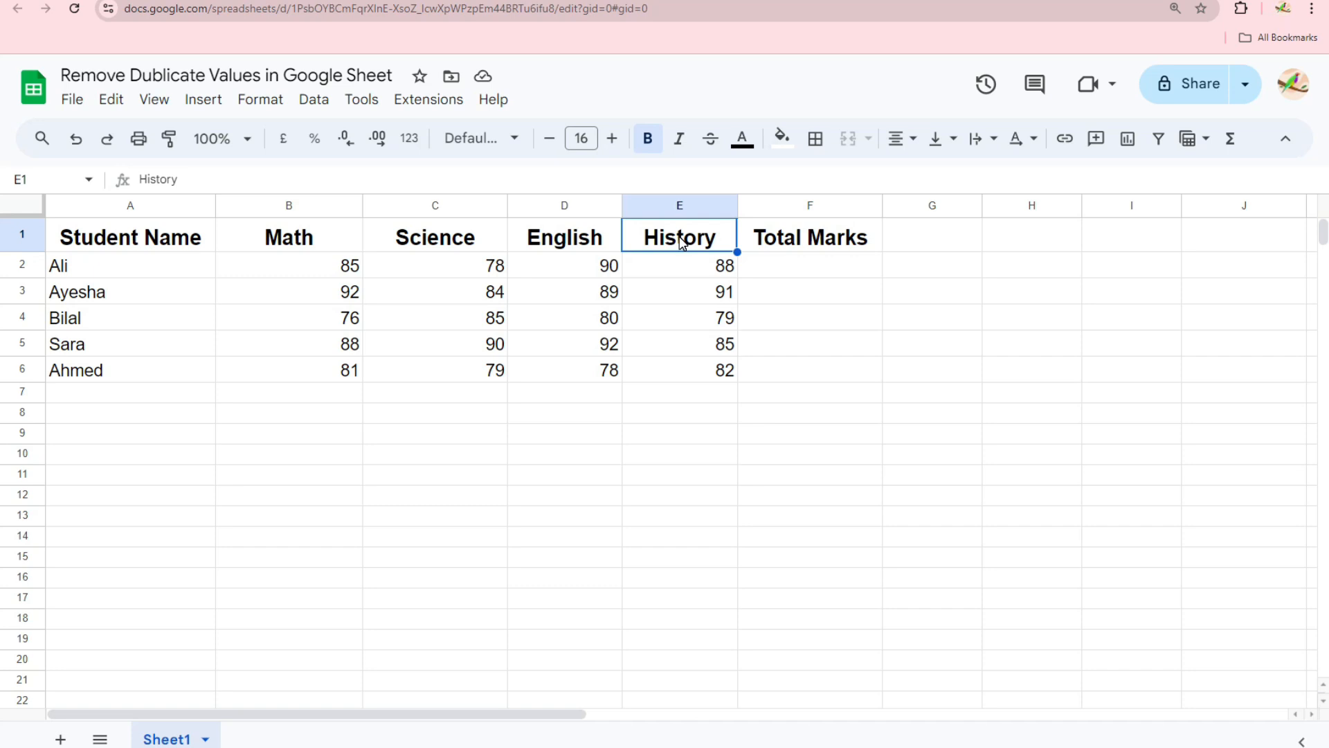
left_click(793, 247)
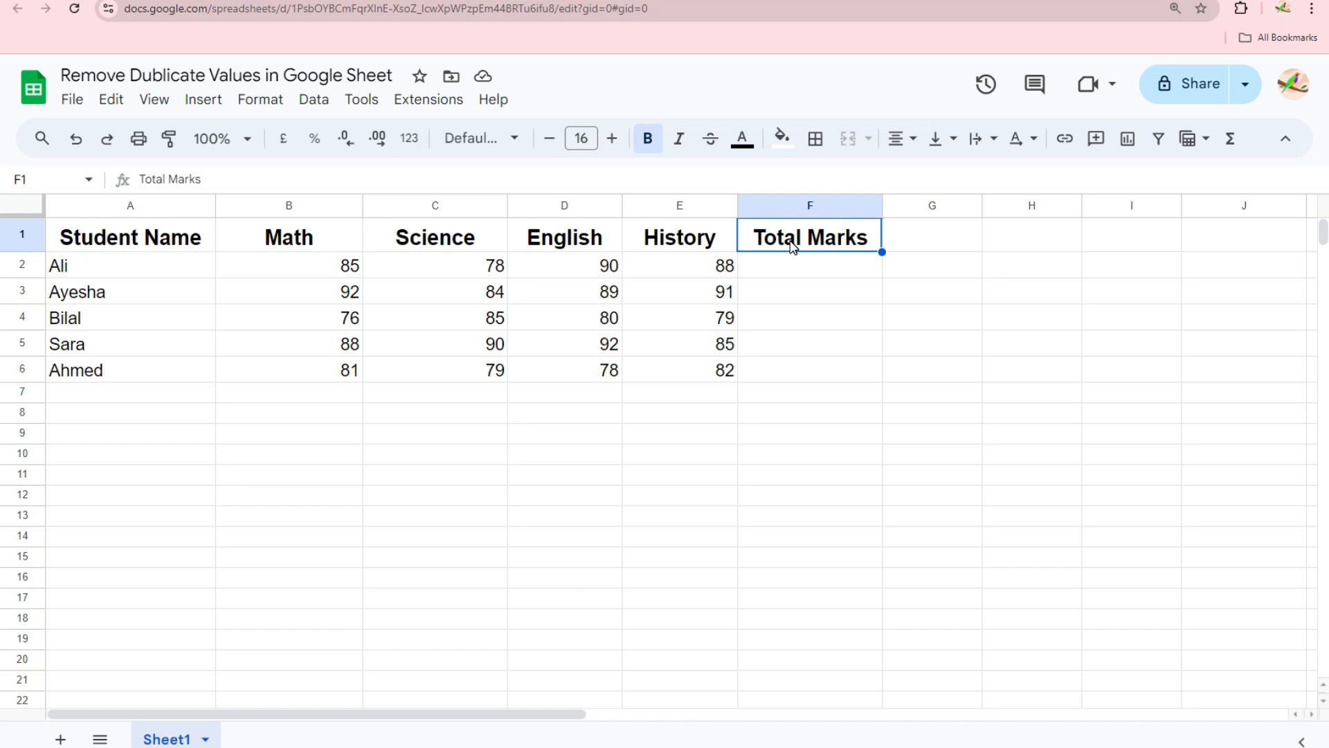
left_click(121, 274)
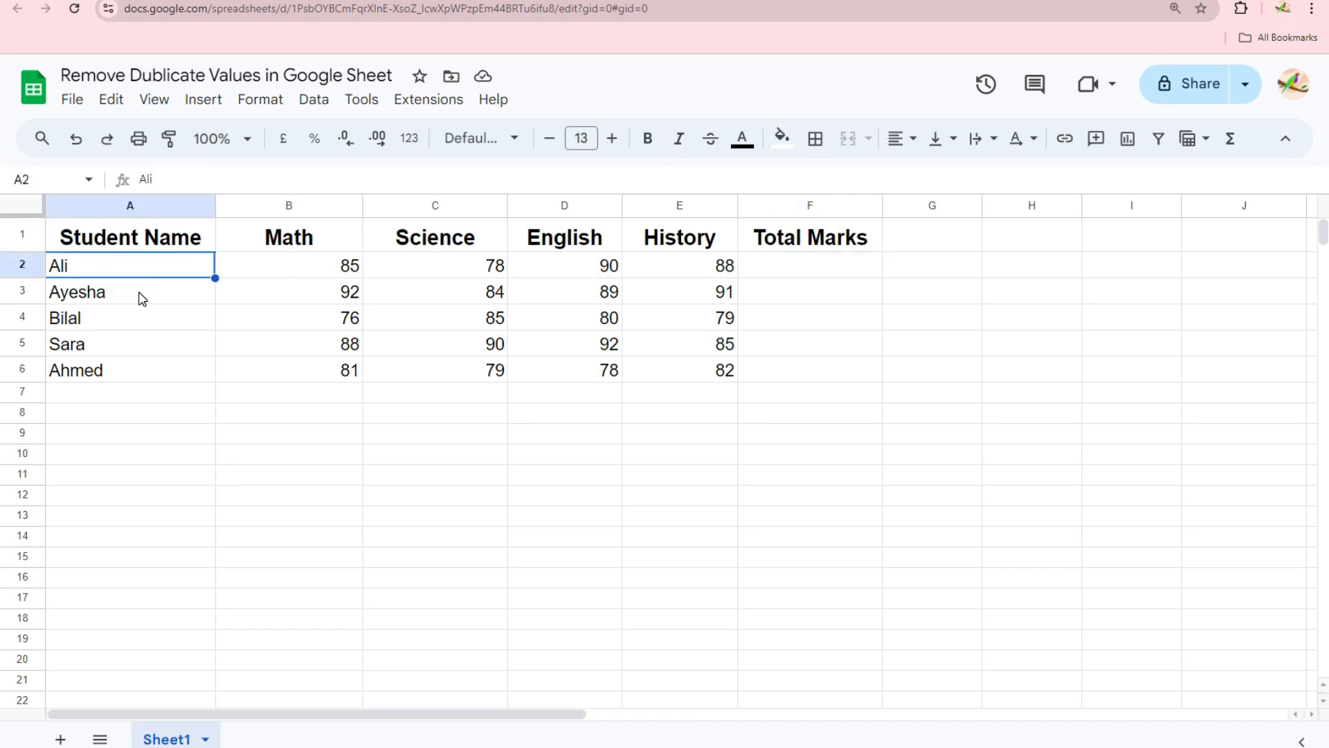
left_click(140, 291)
left_click(138, 315)
left_click(138, 344)
left_click(142, 369)
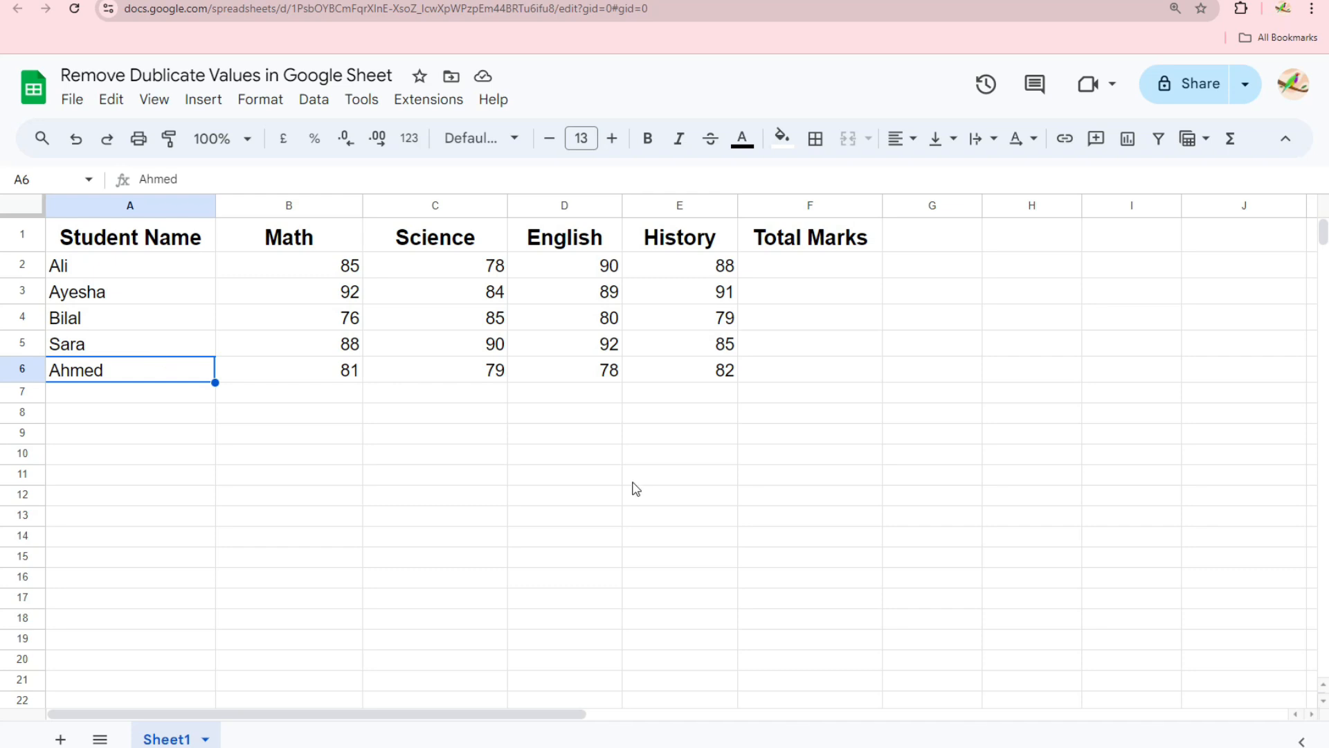
- Total the first student's four subject marks in F2 with the formula =B2+C2+D2+E2
left_click(787, 273)
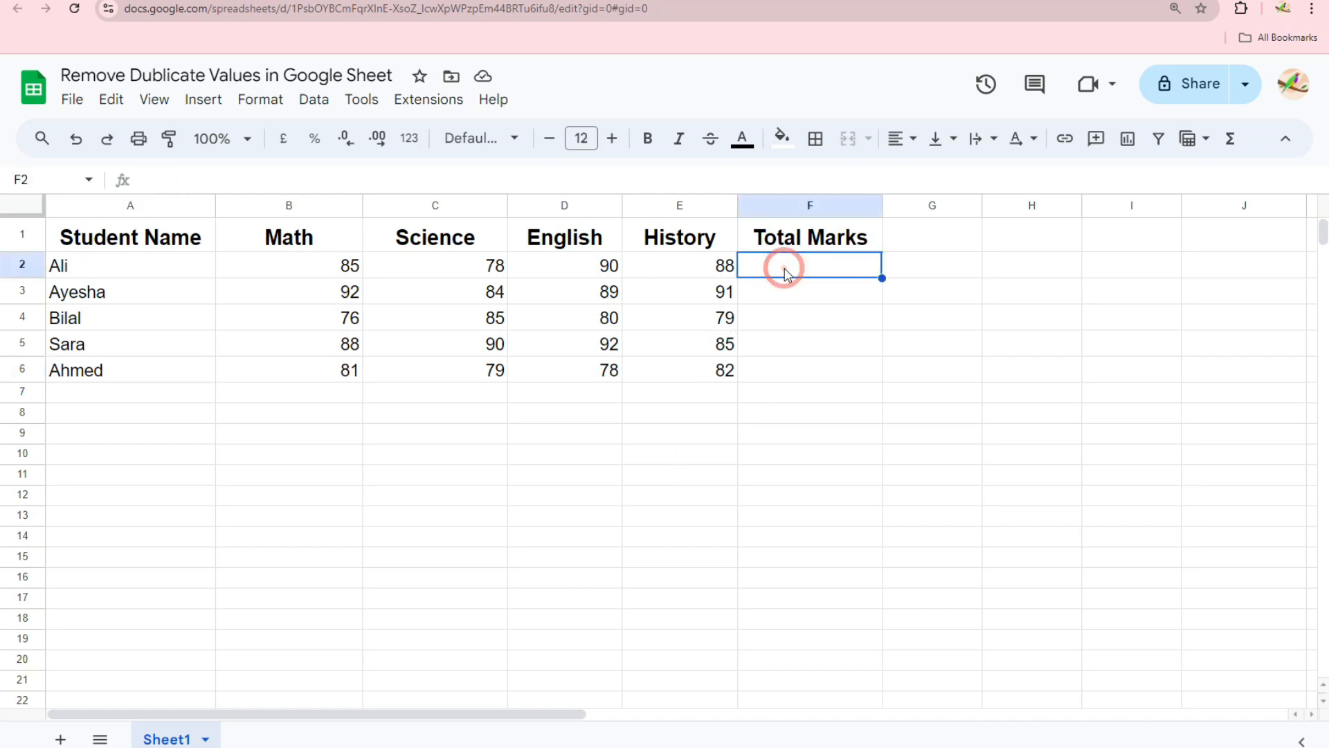
type("=")
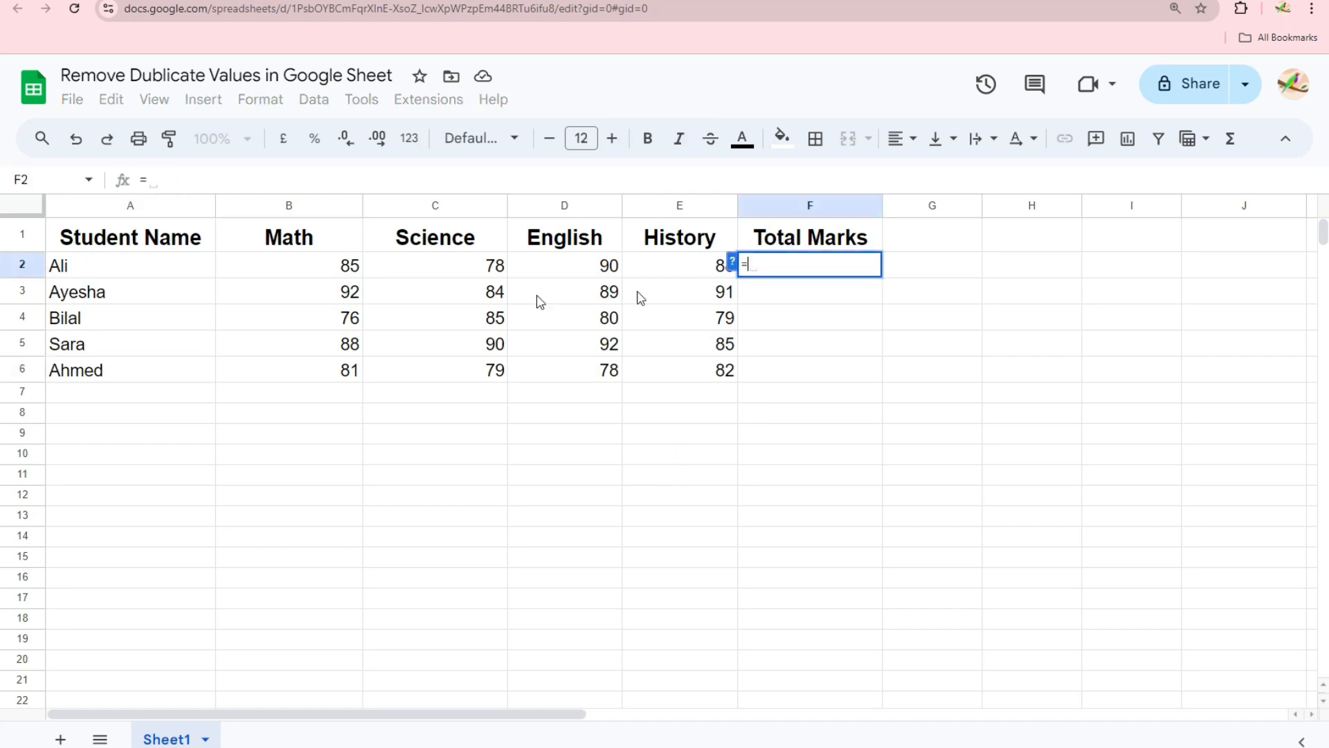
left_click(338, 270)
type("+")
left_click(464, 269)
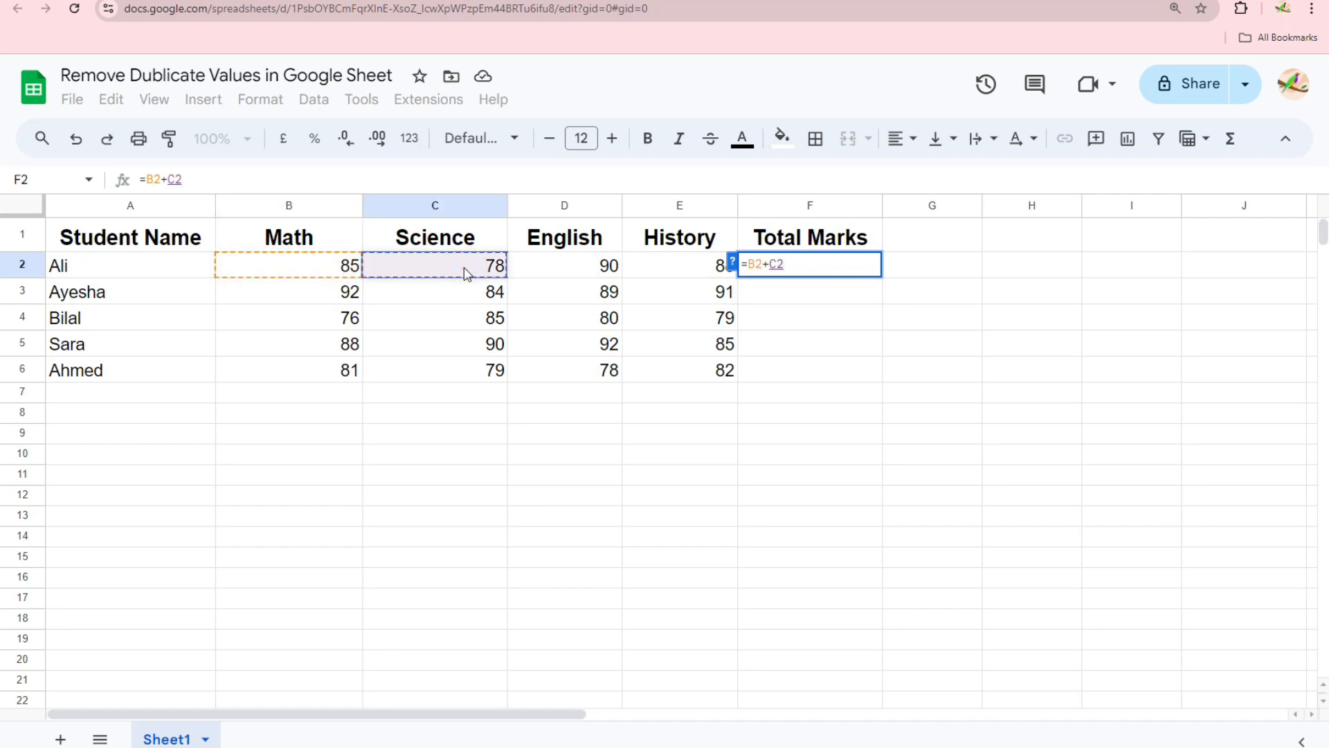
type("+")
left_click(549, 266)
type("+")
left_click(671, 275)
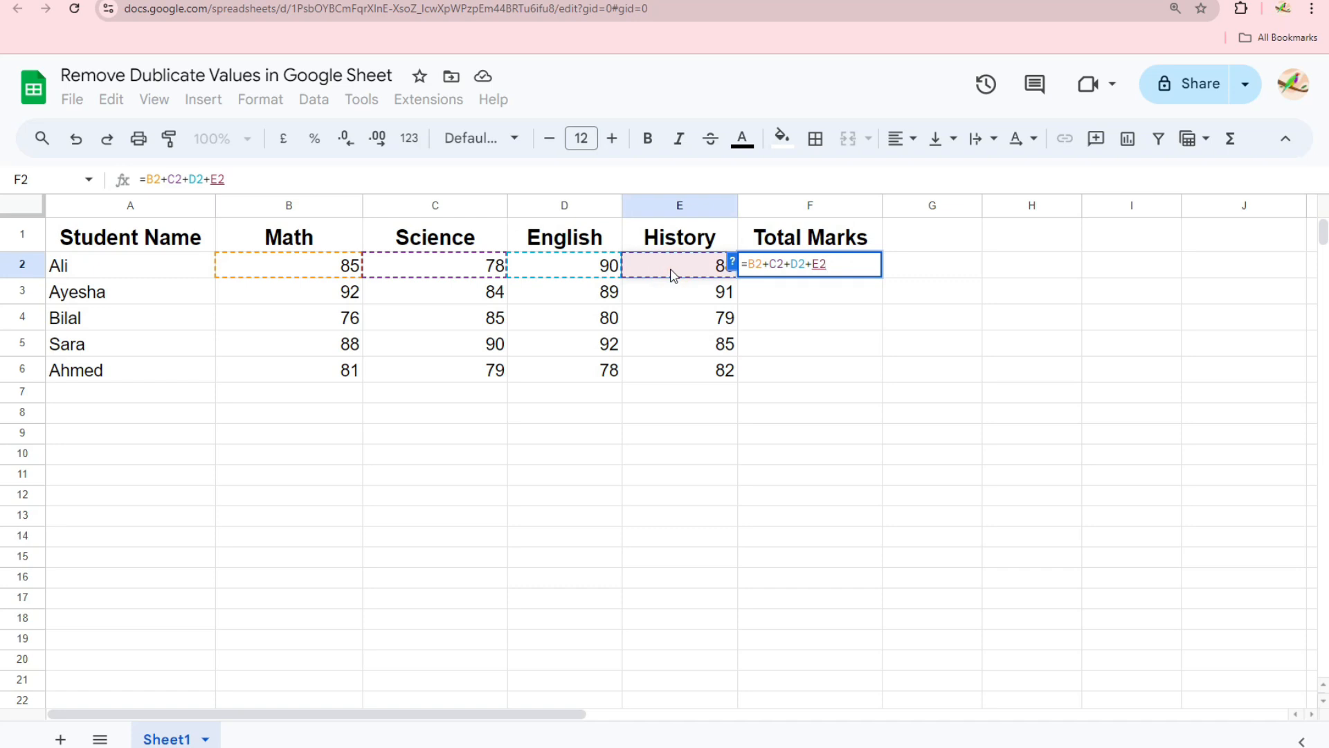
key("Return")
left_click(856, 274)
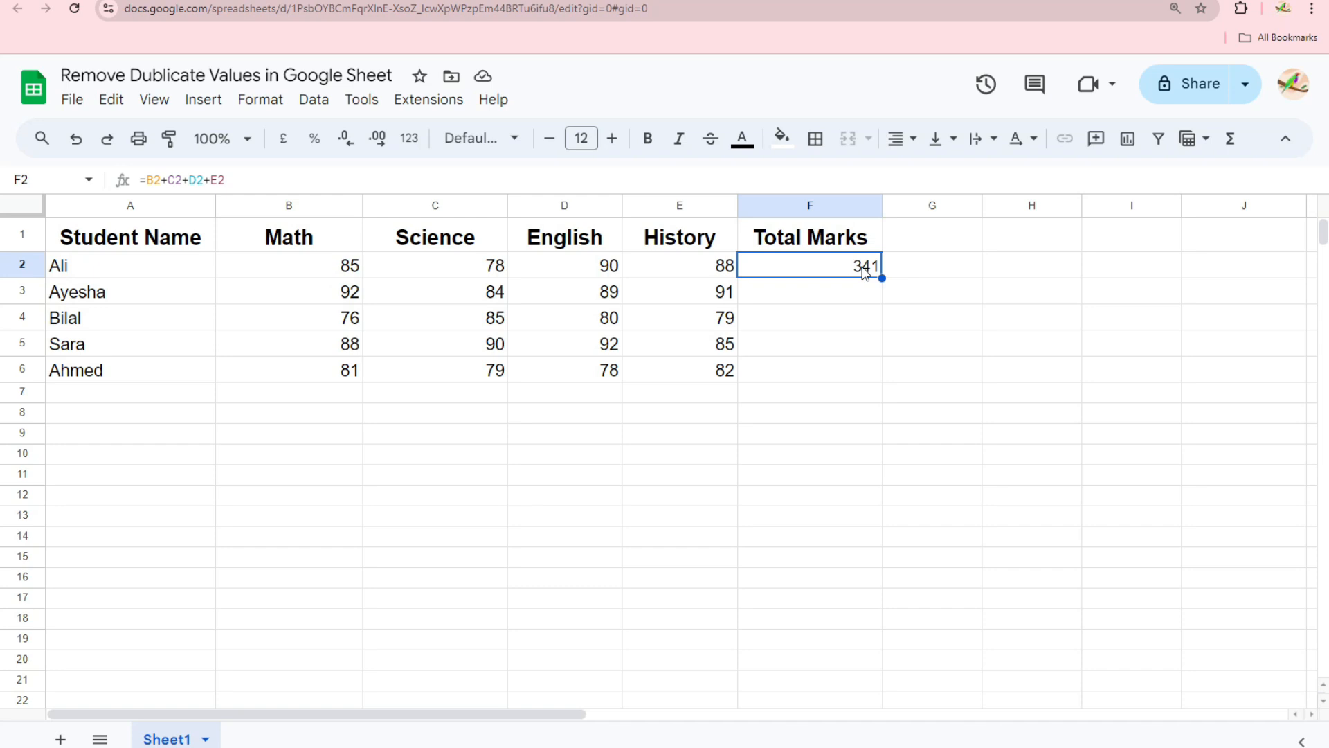
left_click(147, 266)
left_click_drag(218, 270, 694, 268)
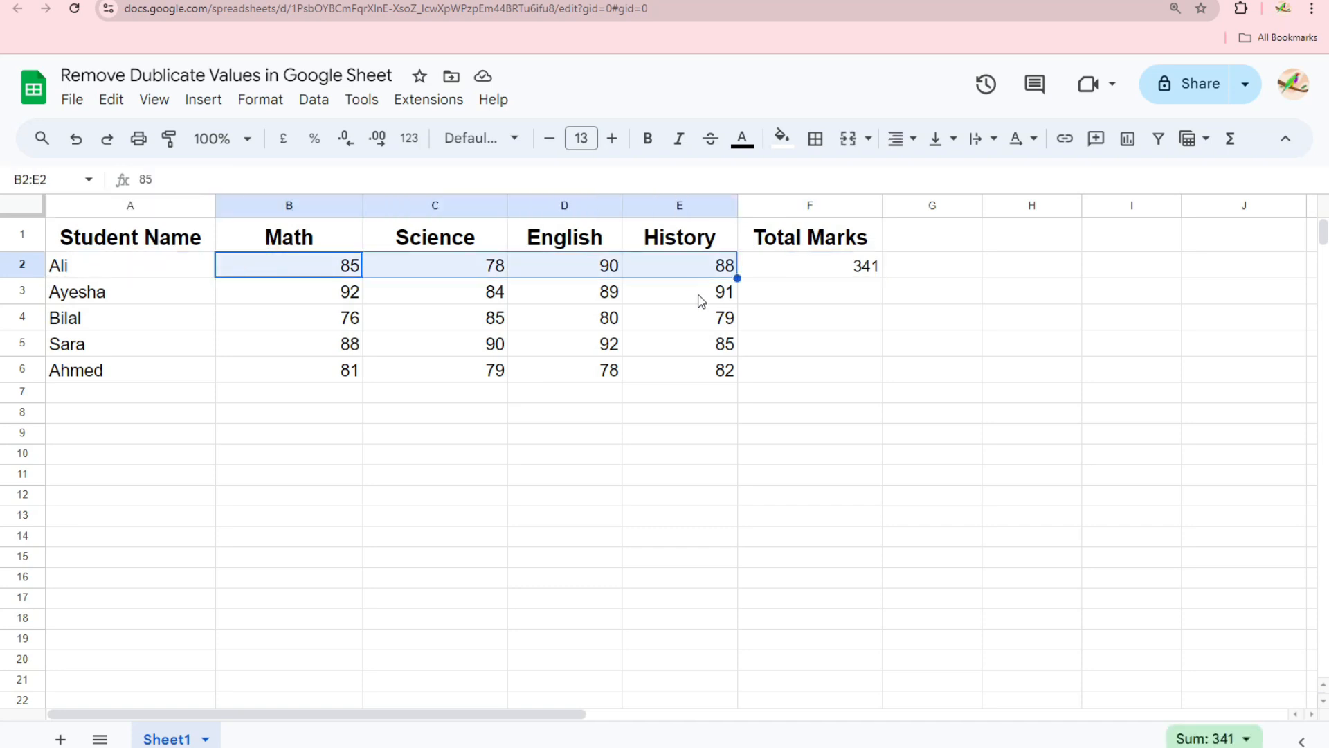
- Total the second student's marks in F3 with the SUM function over the range B3:E3
left_click(768, 302)
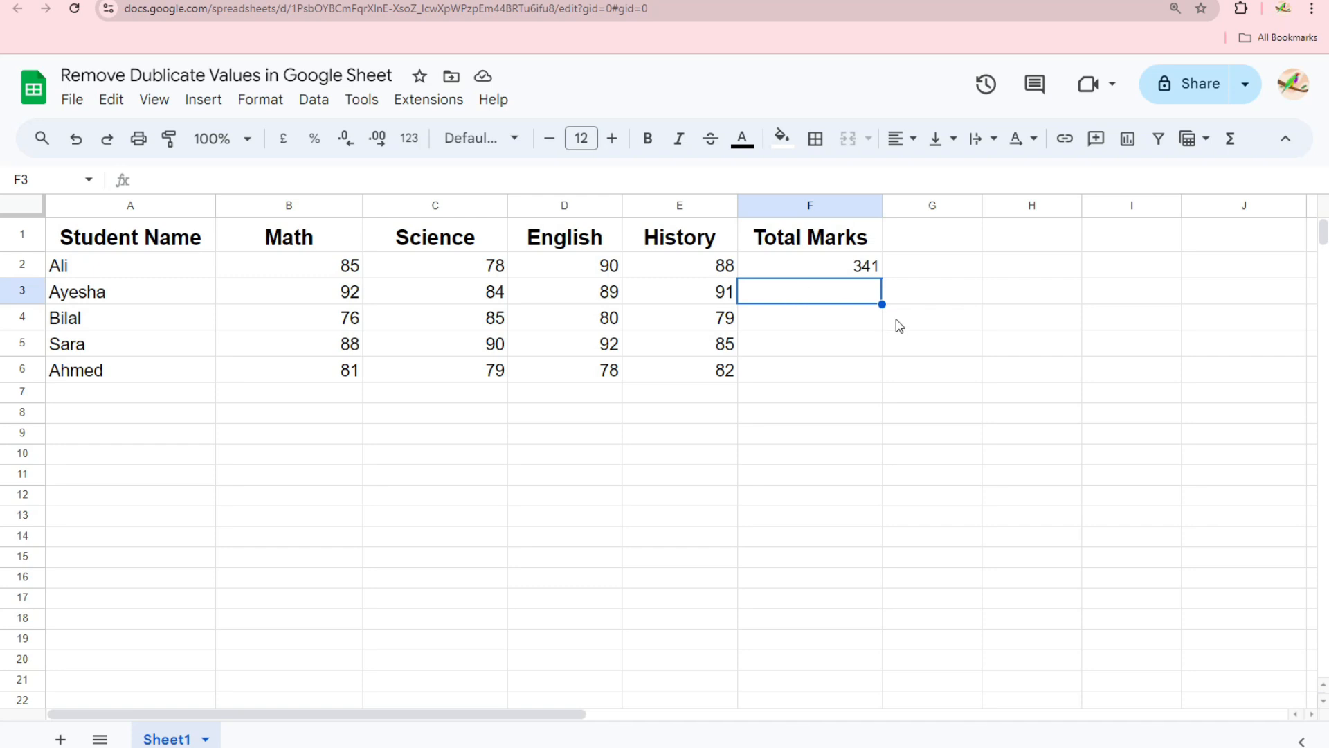
left_click(849, 297)
type("=")
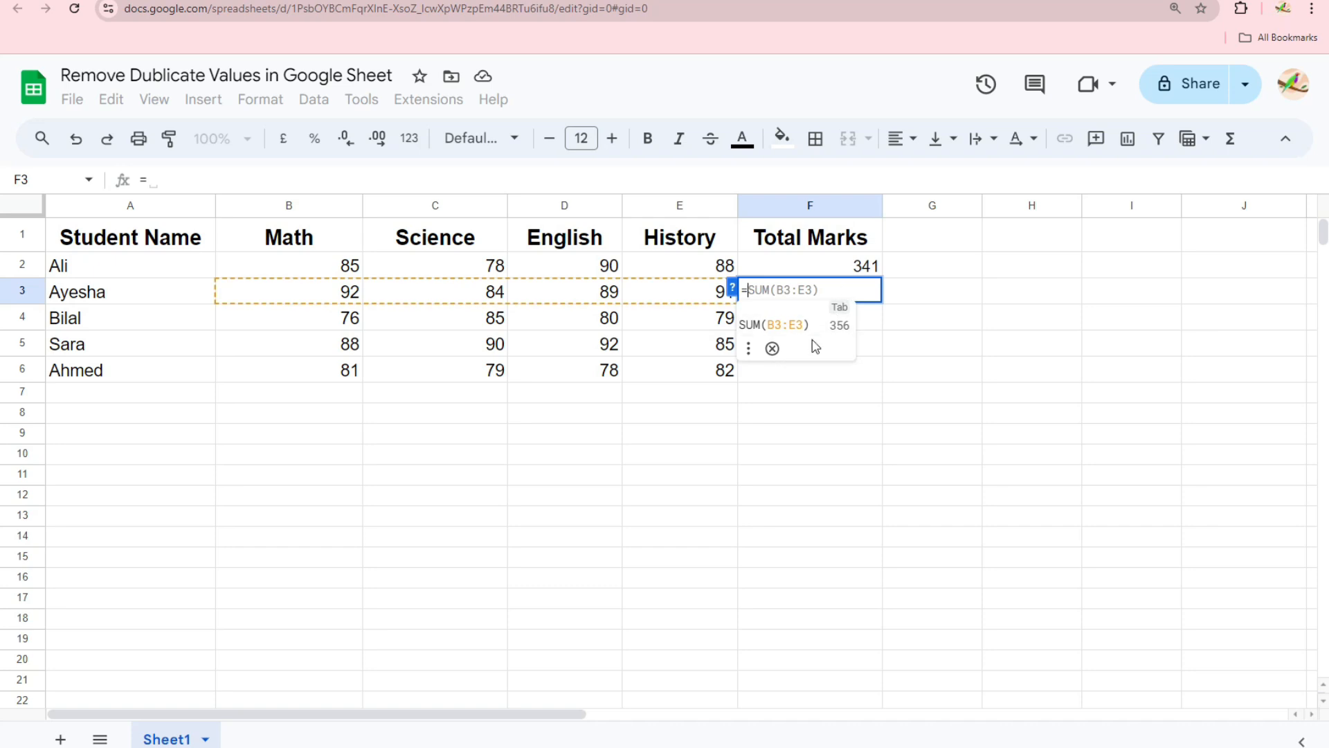
type("sum")
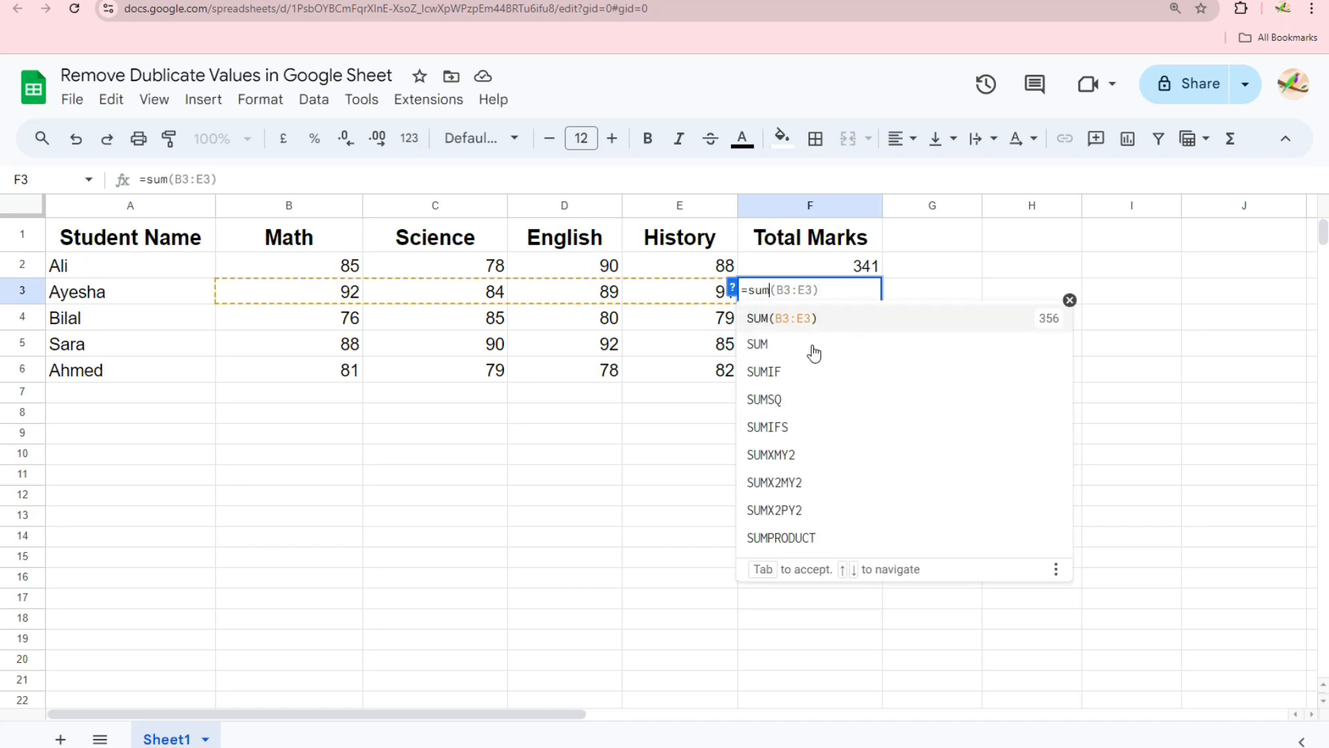
left_click(765, 346)
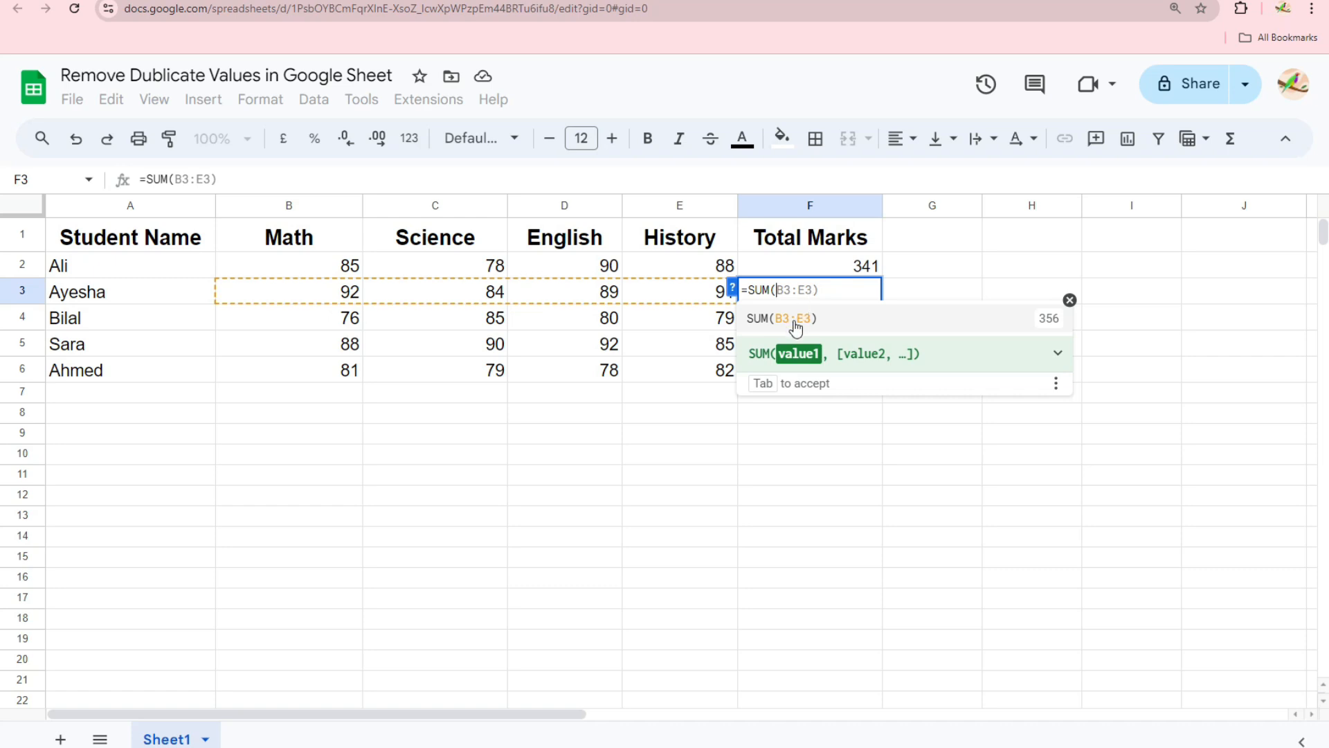
left_click_drag(249, 284, 675, 299)
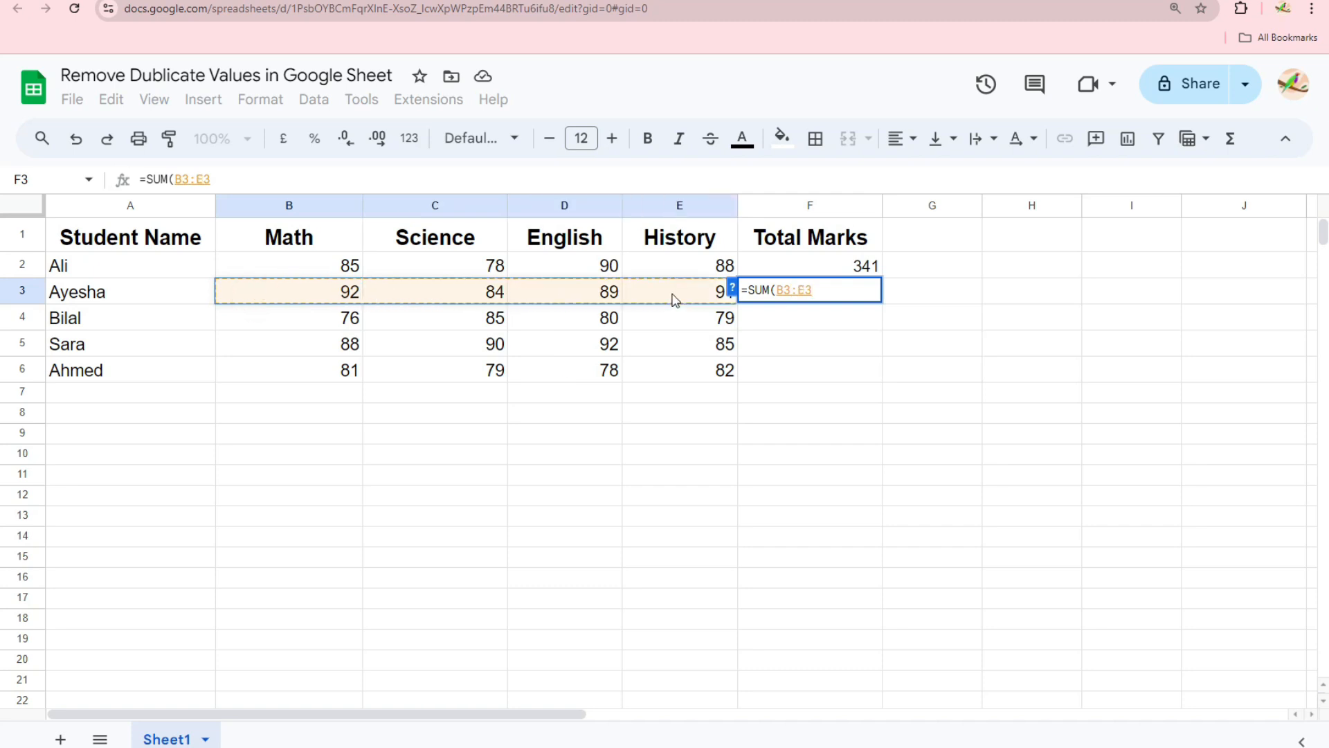
type(")")
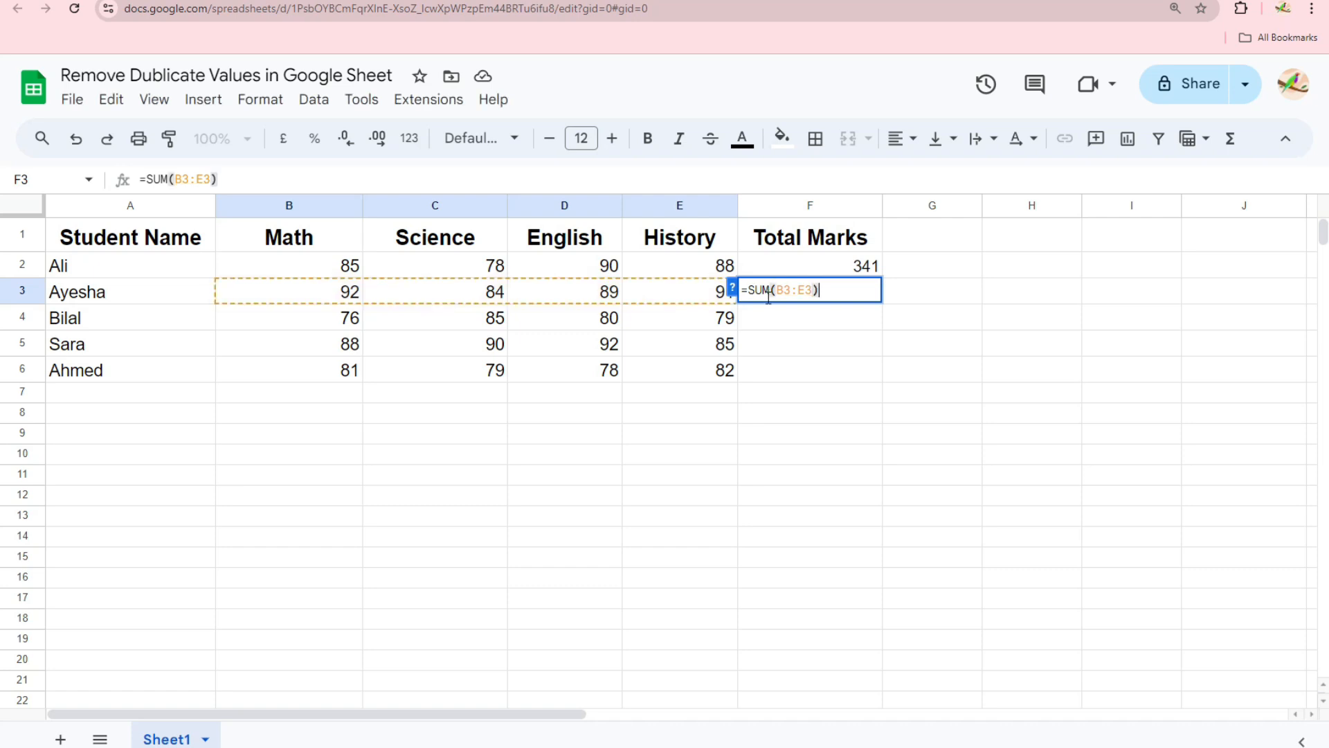
key("Return")
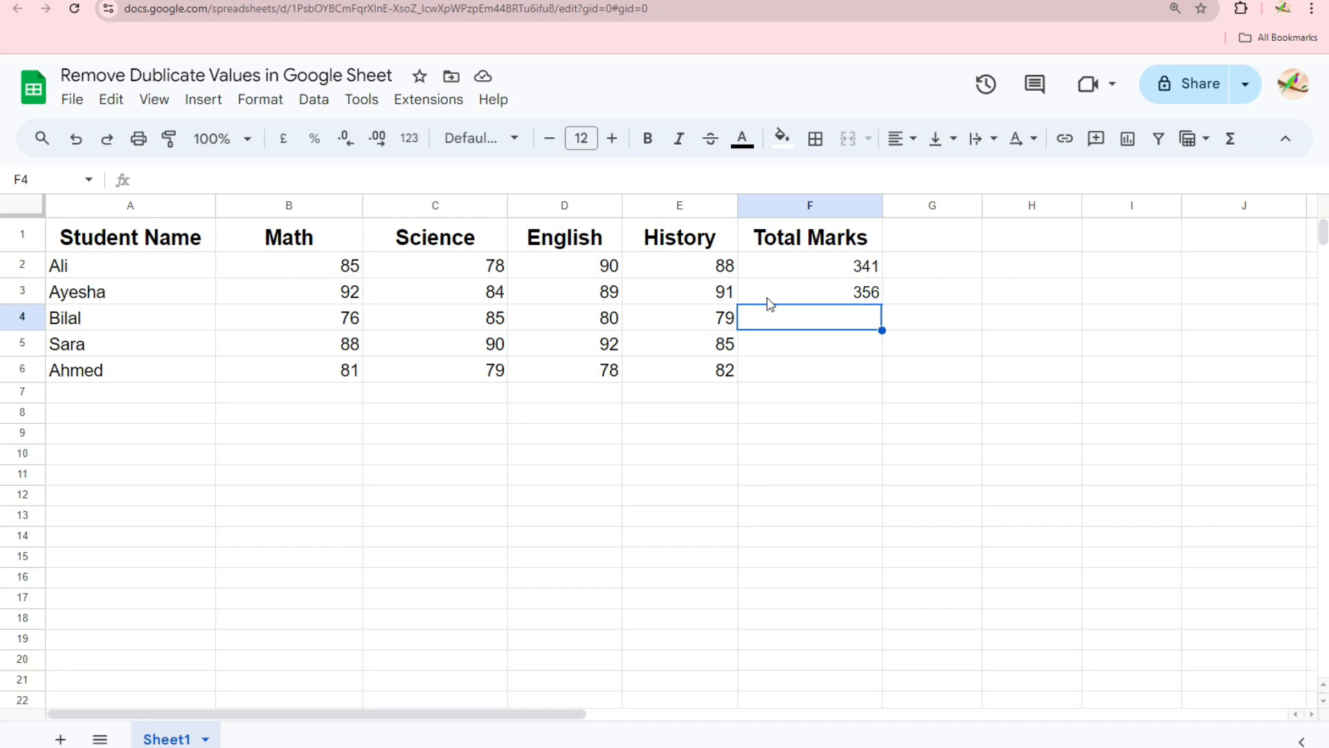
- Fill the SUM formula from F3 down through F6 to total the remaining students' marks
left_click(768, 298)
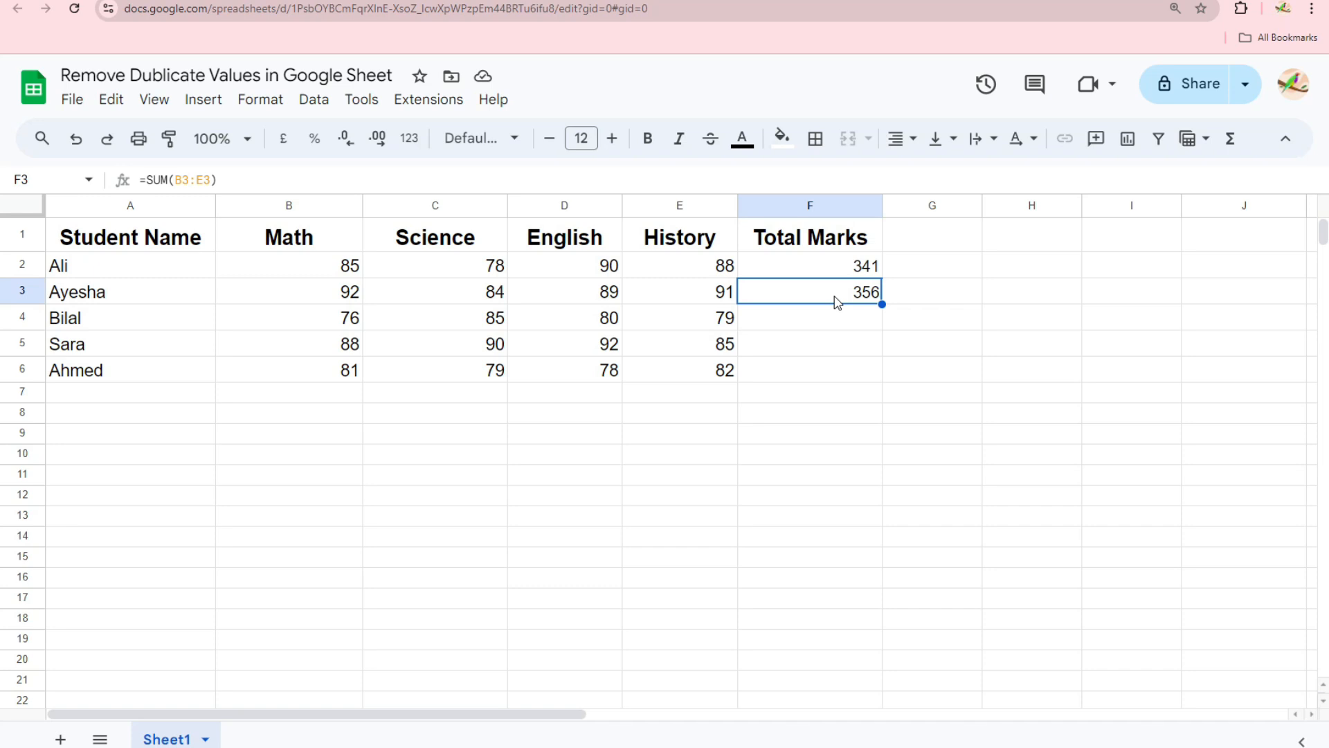
left_click(153, 288)
left_click(155, 320)
left_click(158, 342)
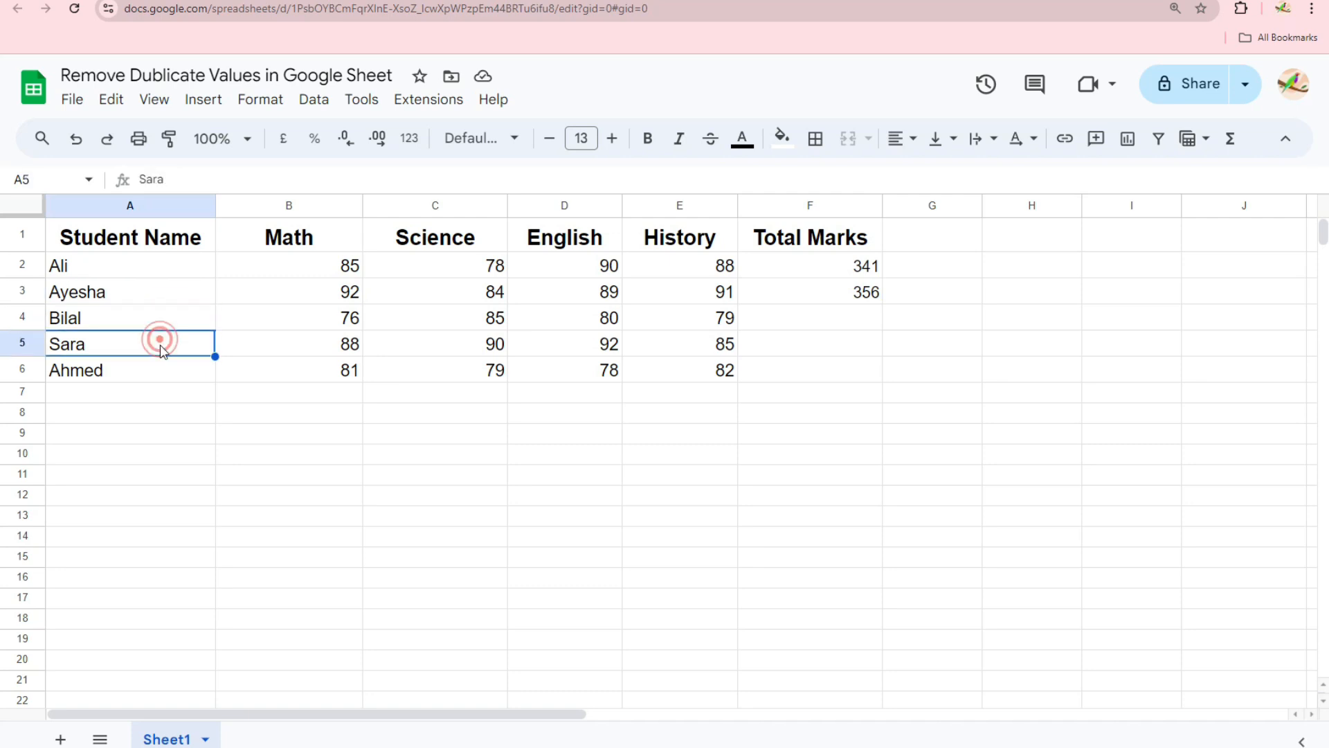
left_click(163, 371)
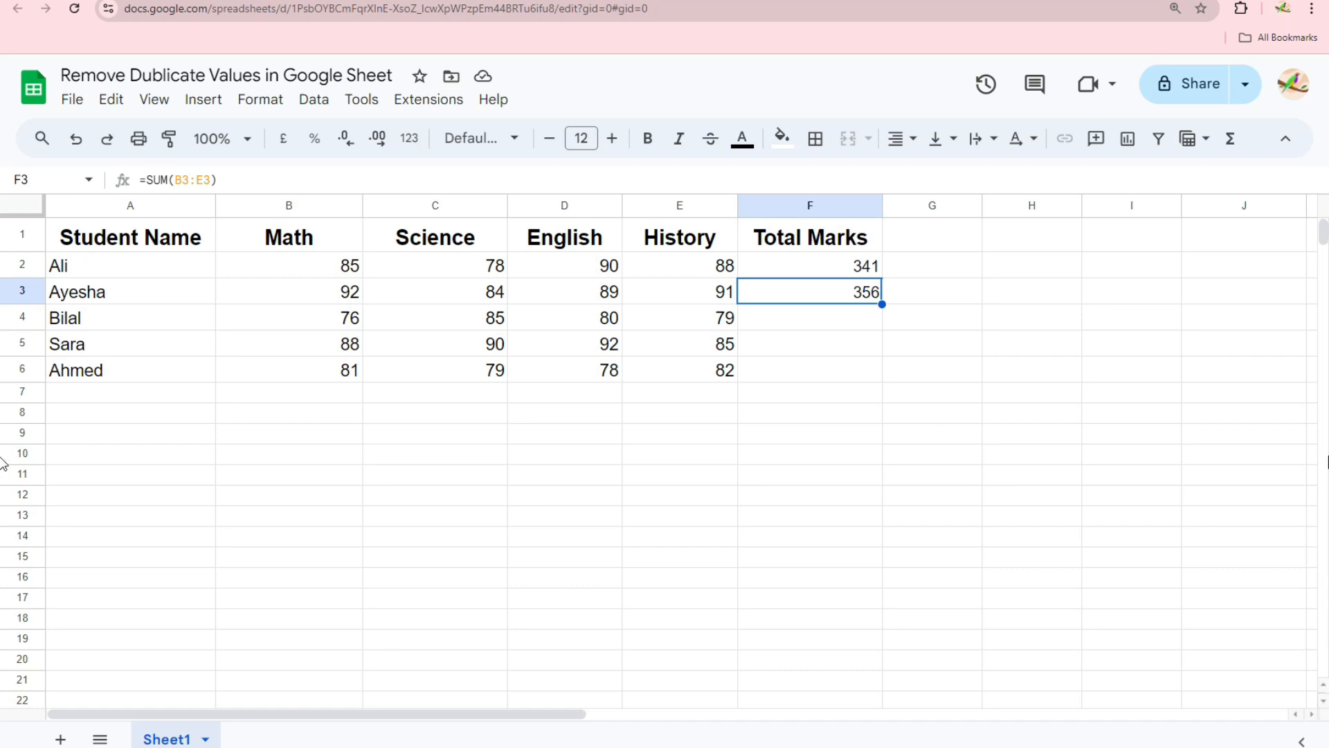
left_click_drag(882, 304, 874, 364)
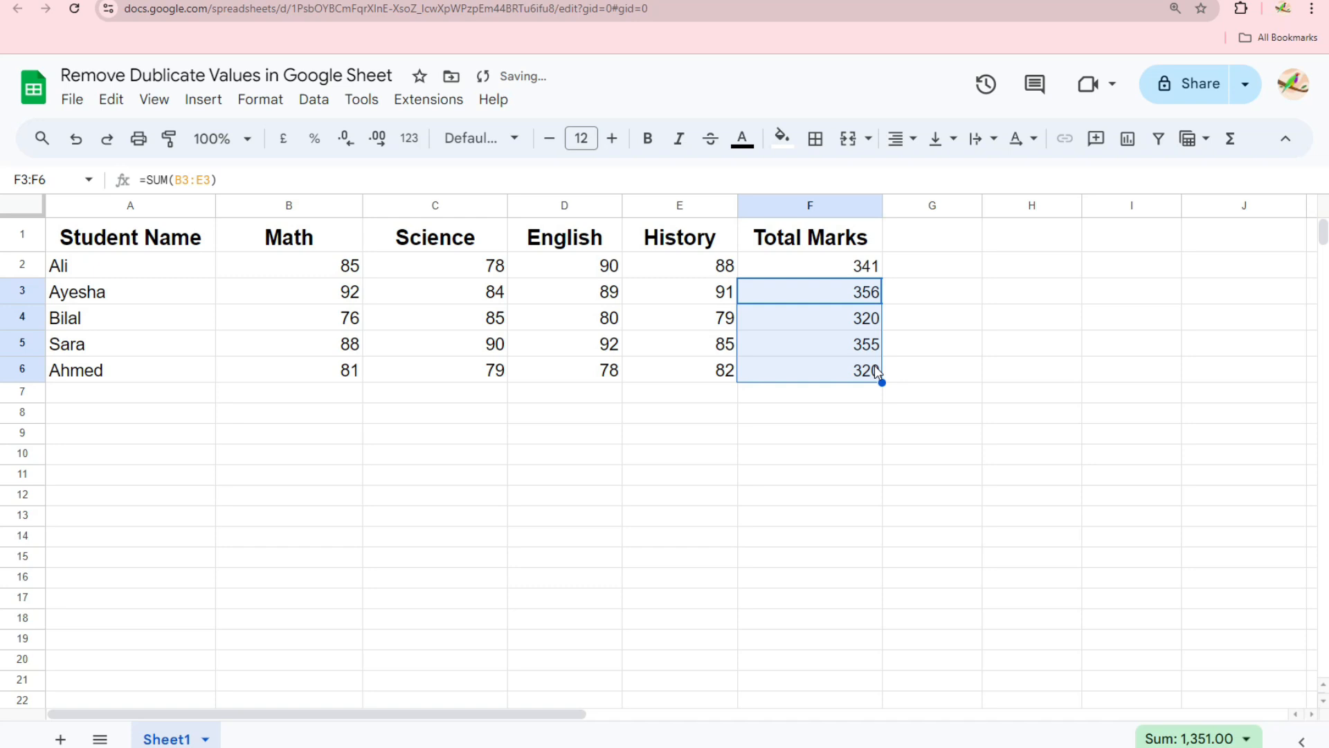
left_click(862, 398)
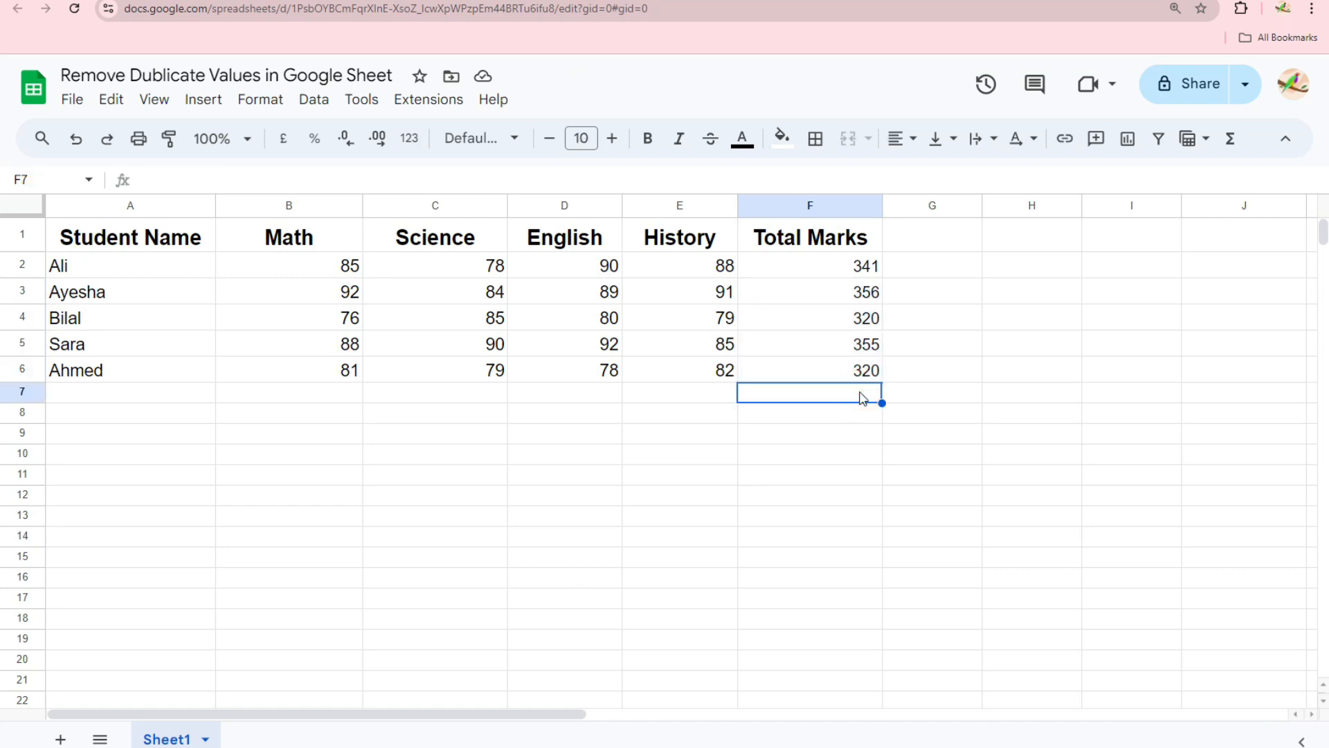